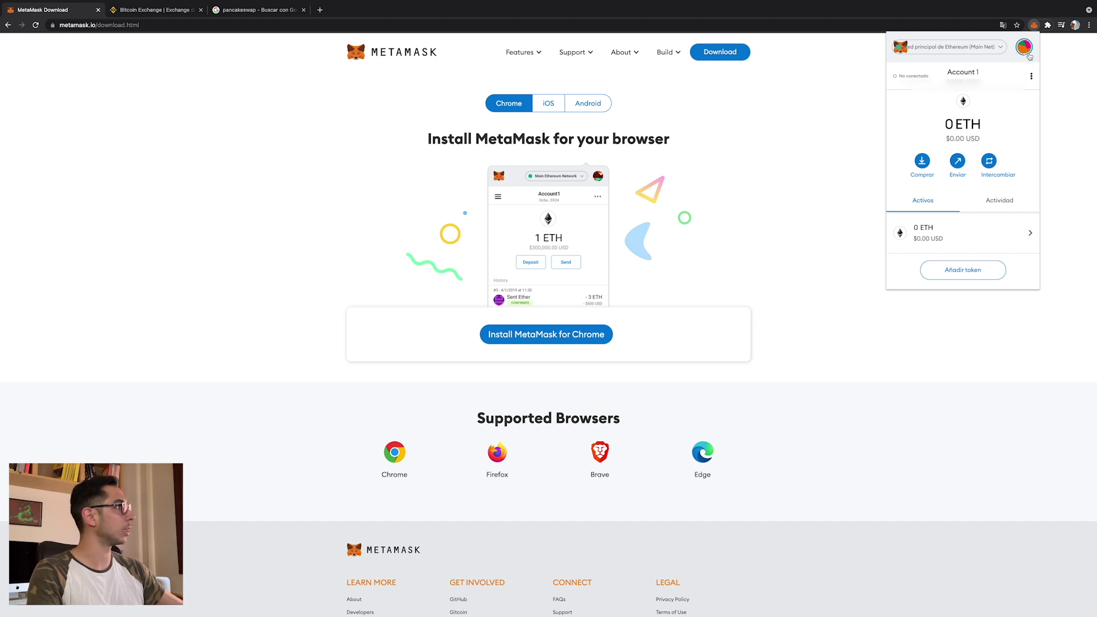
left_click(1002, 47)
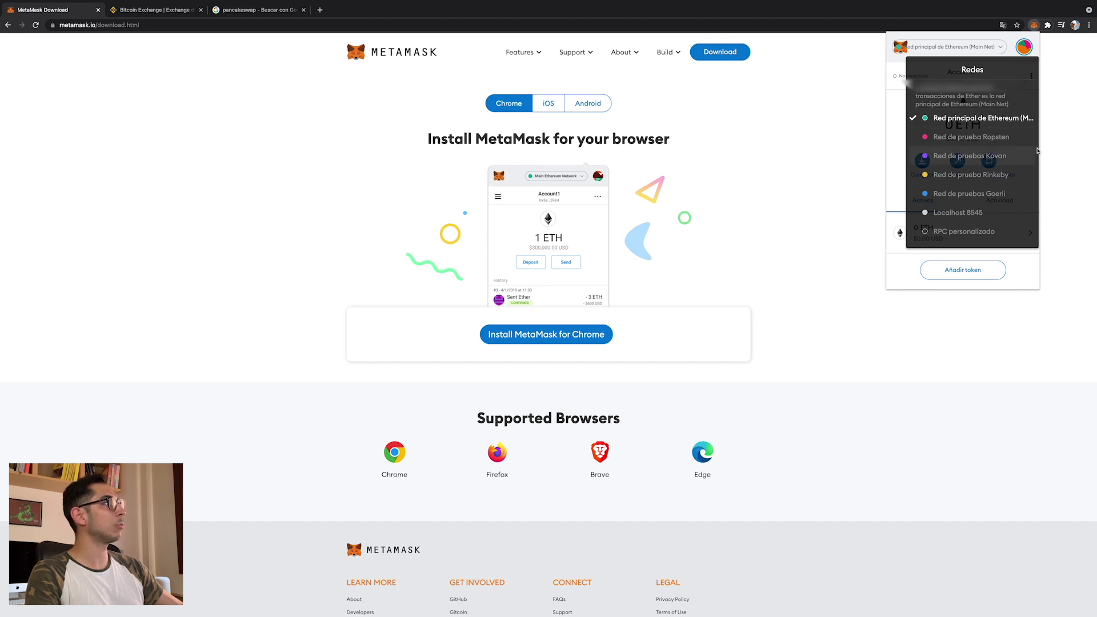
left_click(979, 232)
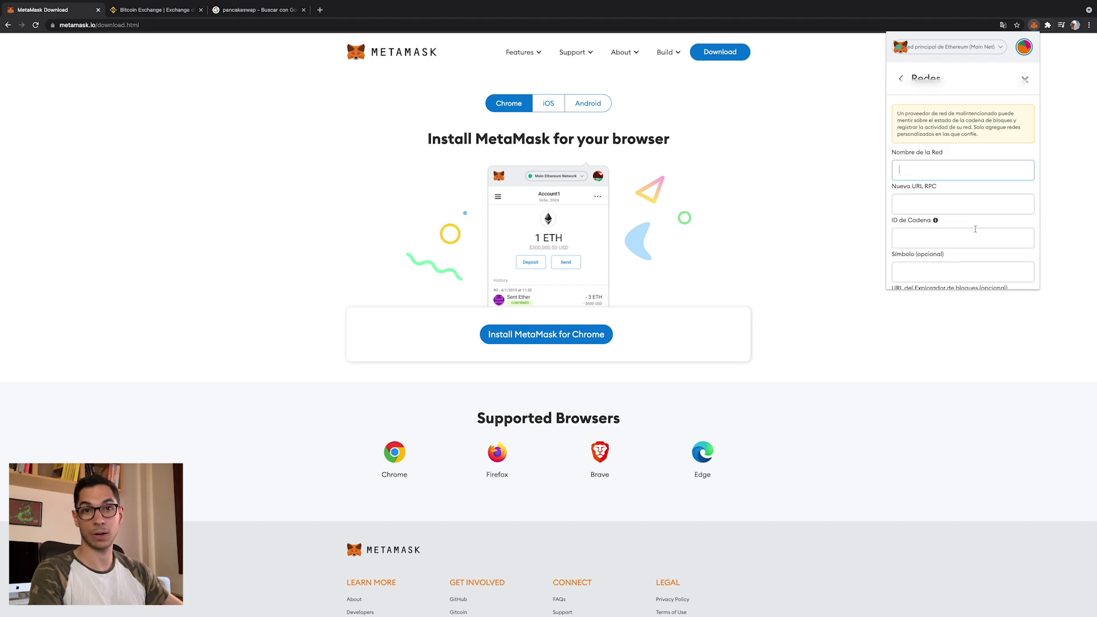
scroll(969, 186, "down", 2)
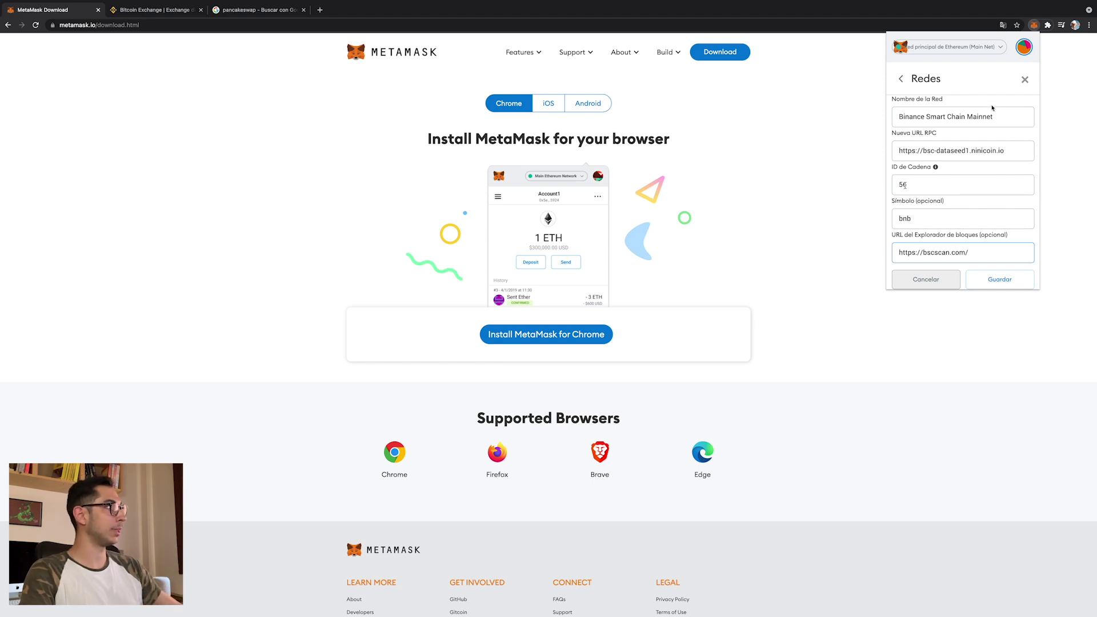
left_click(999, 280)
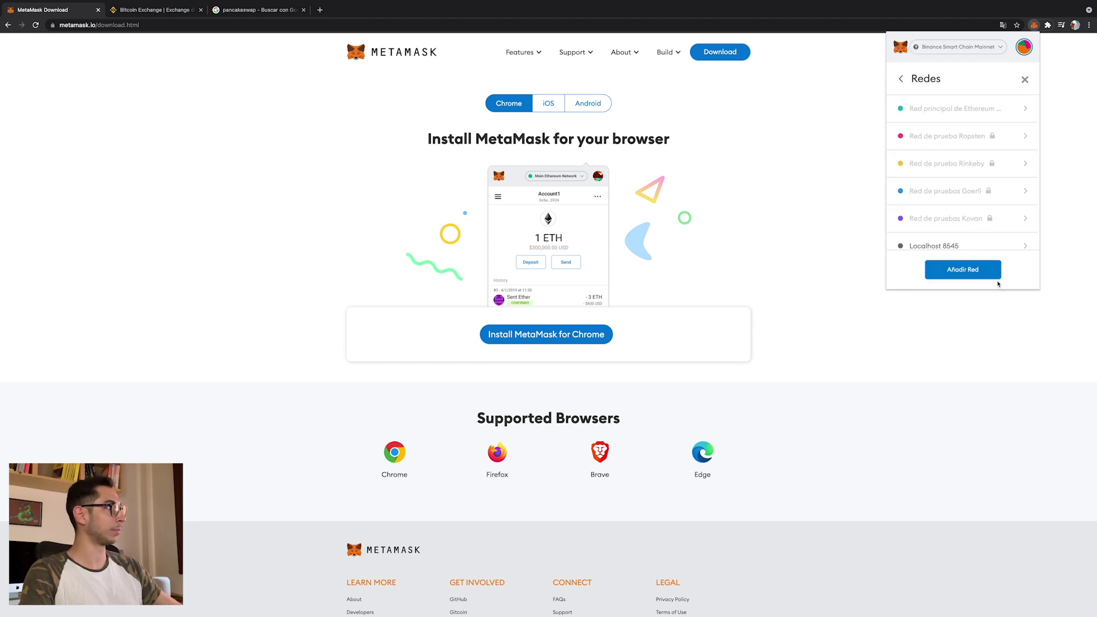
left_click(968, 268)
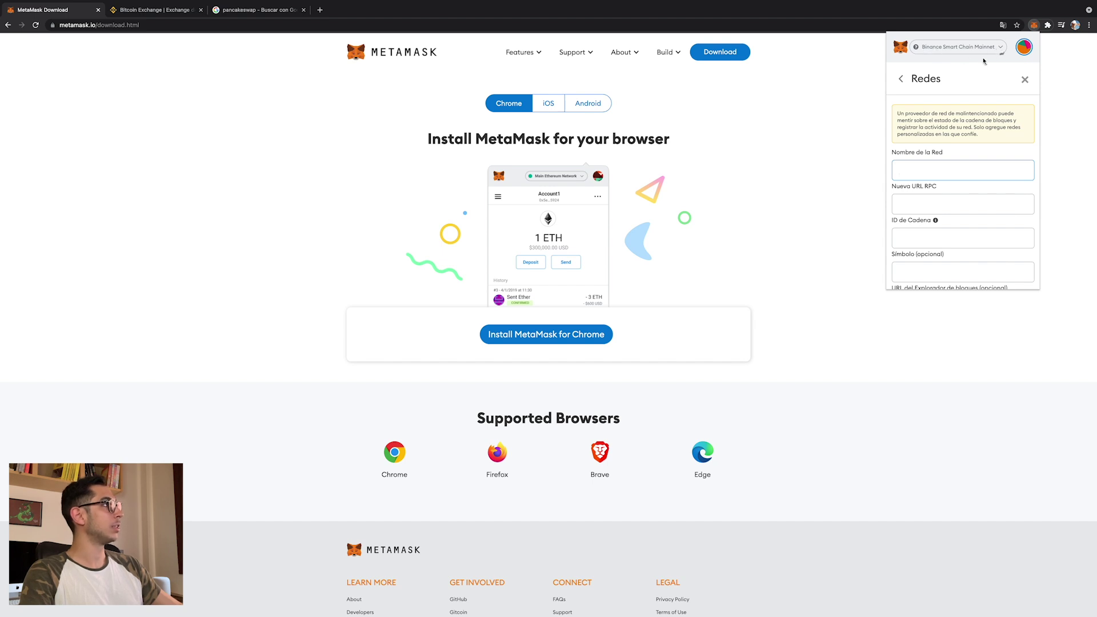
left_click(1025, 79)
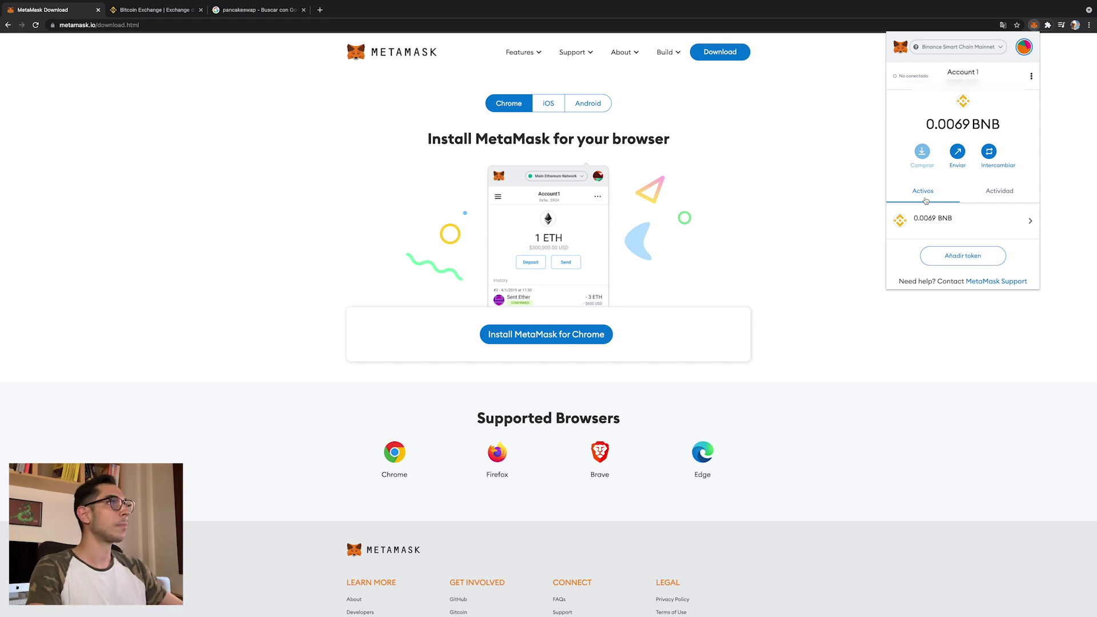
Switch to Binance and set up a withdrawal of 0.22413702 BNB from the spot wallet over the BEP20 (BSC) network
left_click(167, 10)
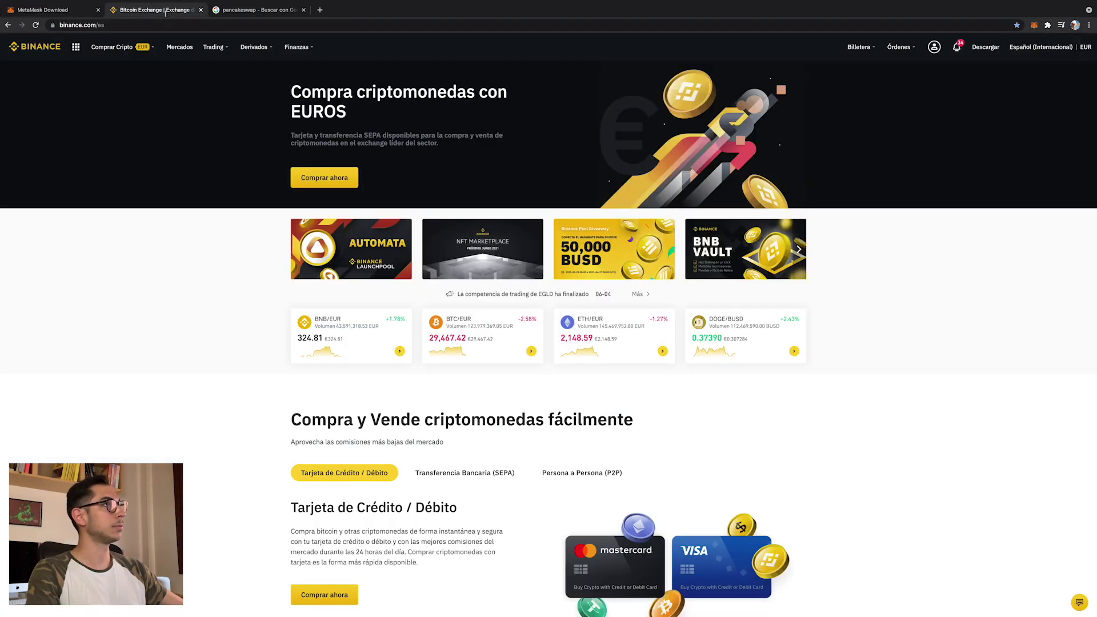
mouse_move(134, 55)
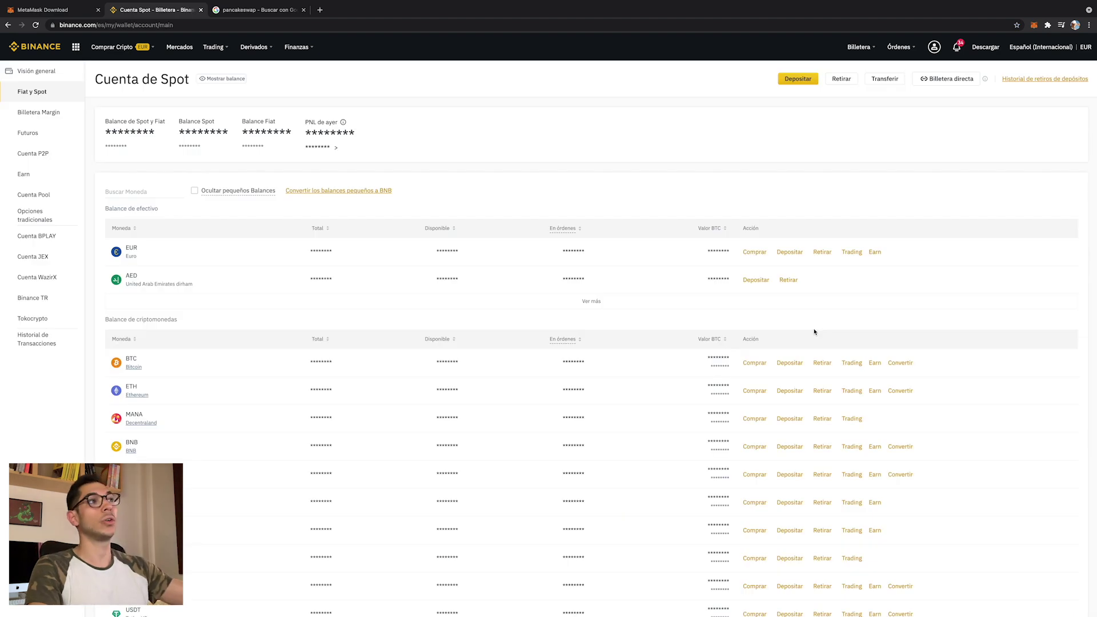
scroll(815, 332, "down", 2)
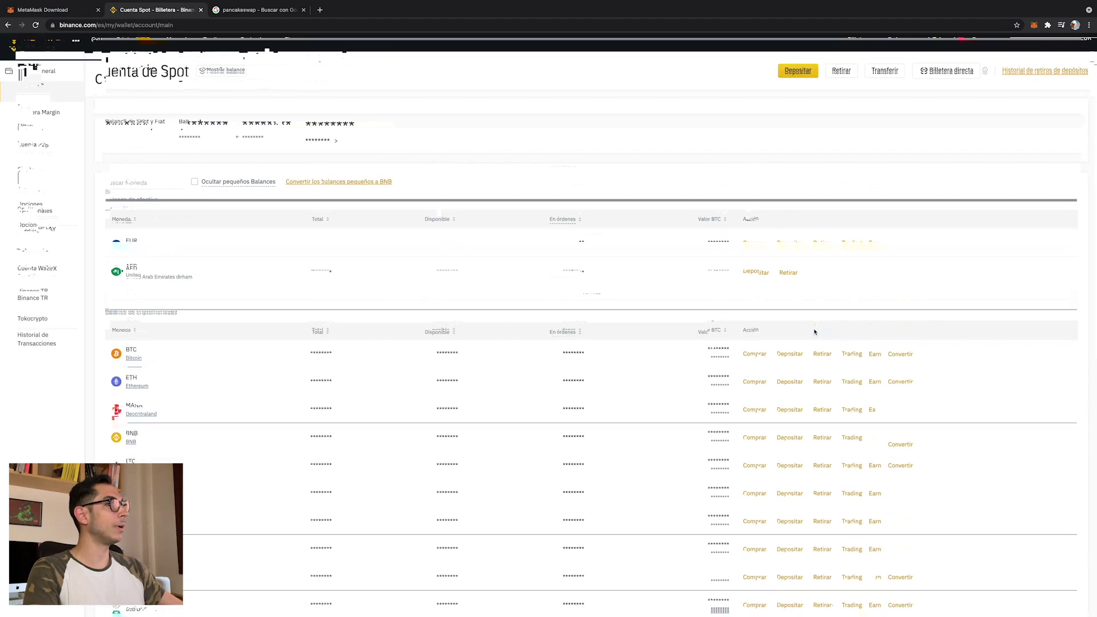
left_click(821, 381)
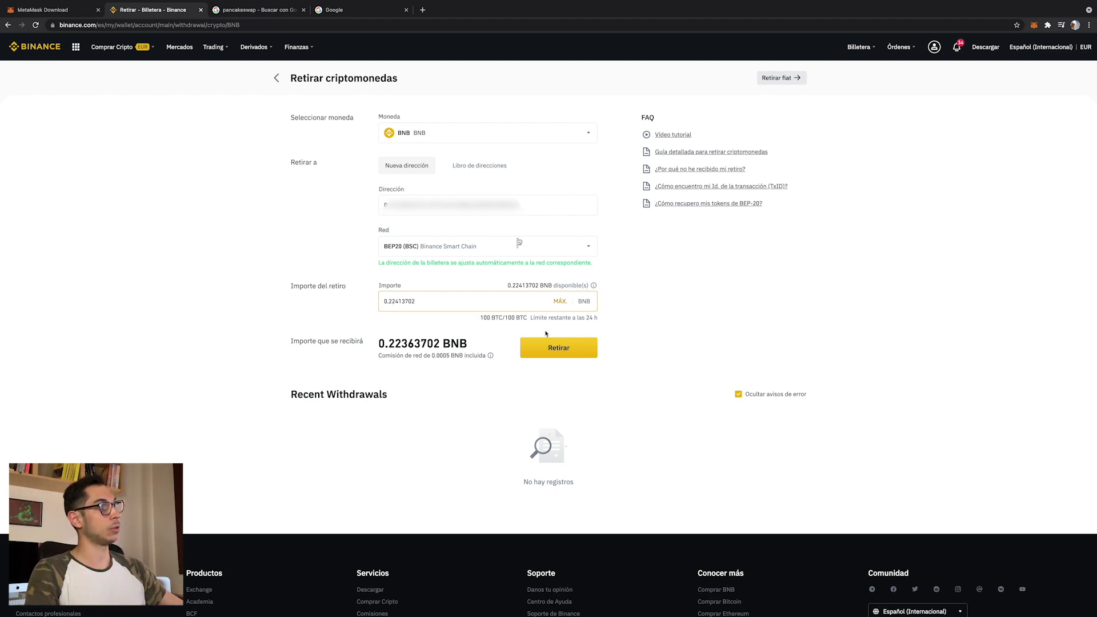
left_click(559, 349)
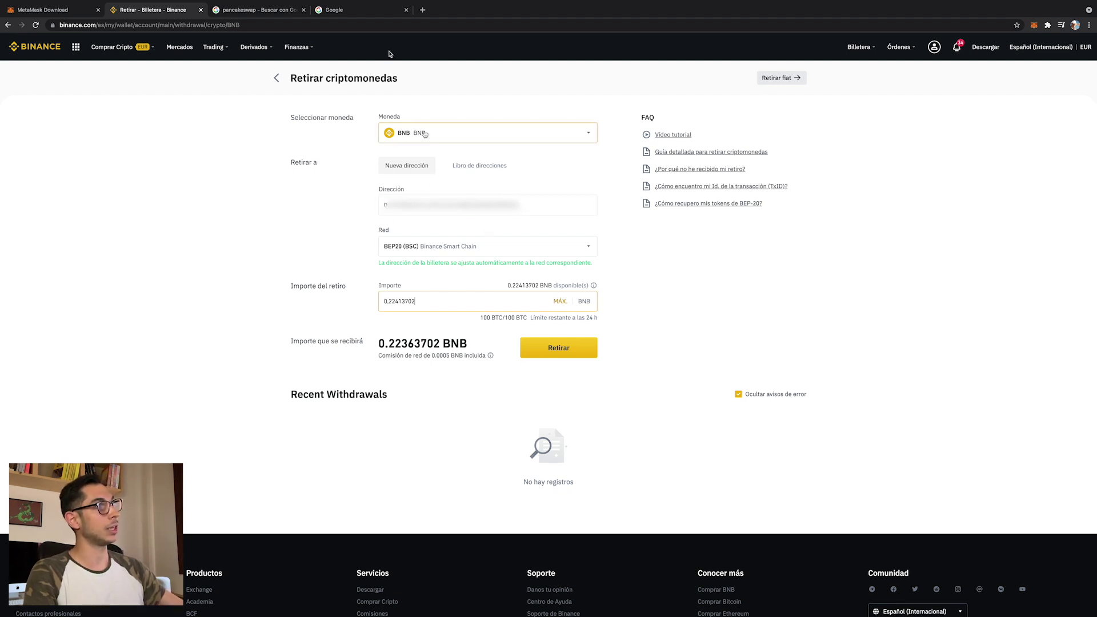
Copy the Account 1 wallet address from MetaMask and paste it as the destination address of the BNB withdrawal on Binance
left_click(380, 17)
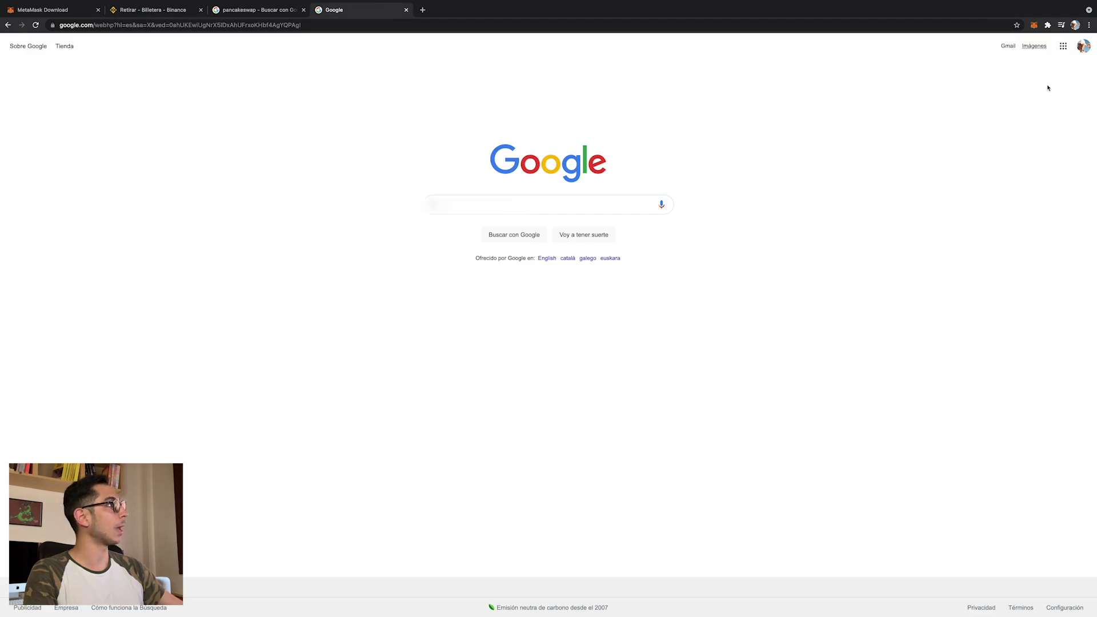
left_click(1034, 25)
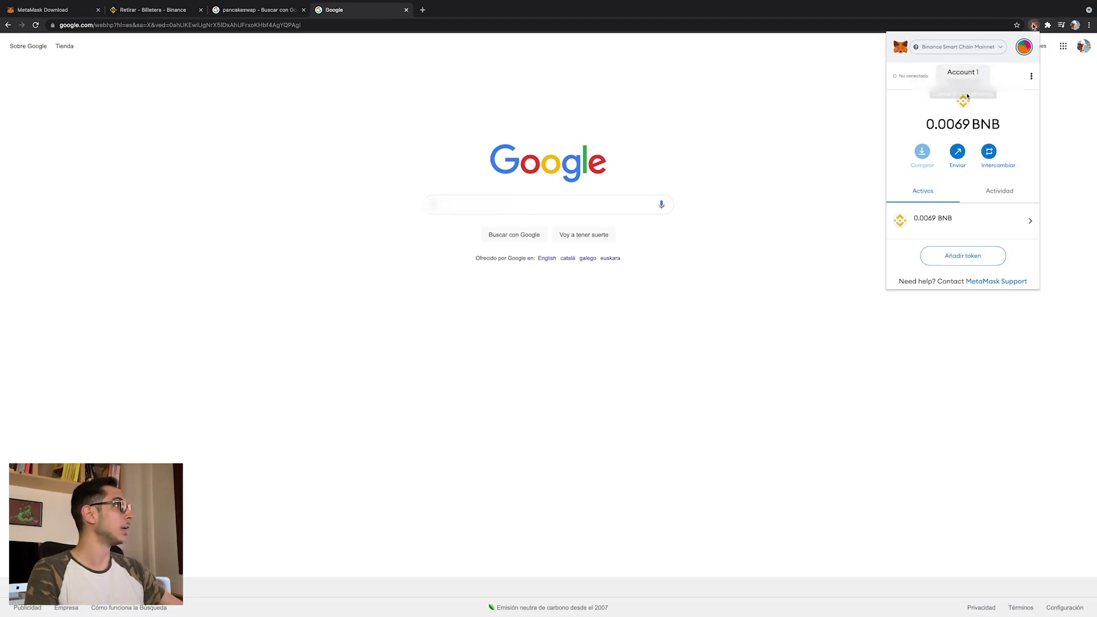
left_click(962, 68)
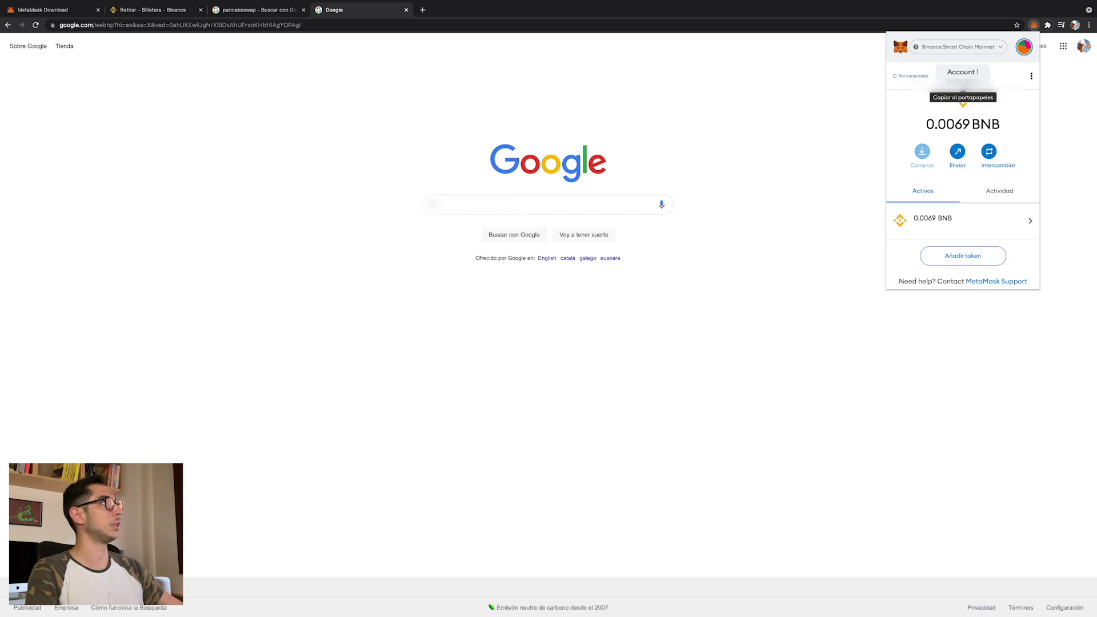
left_click(966, 79)
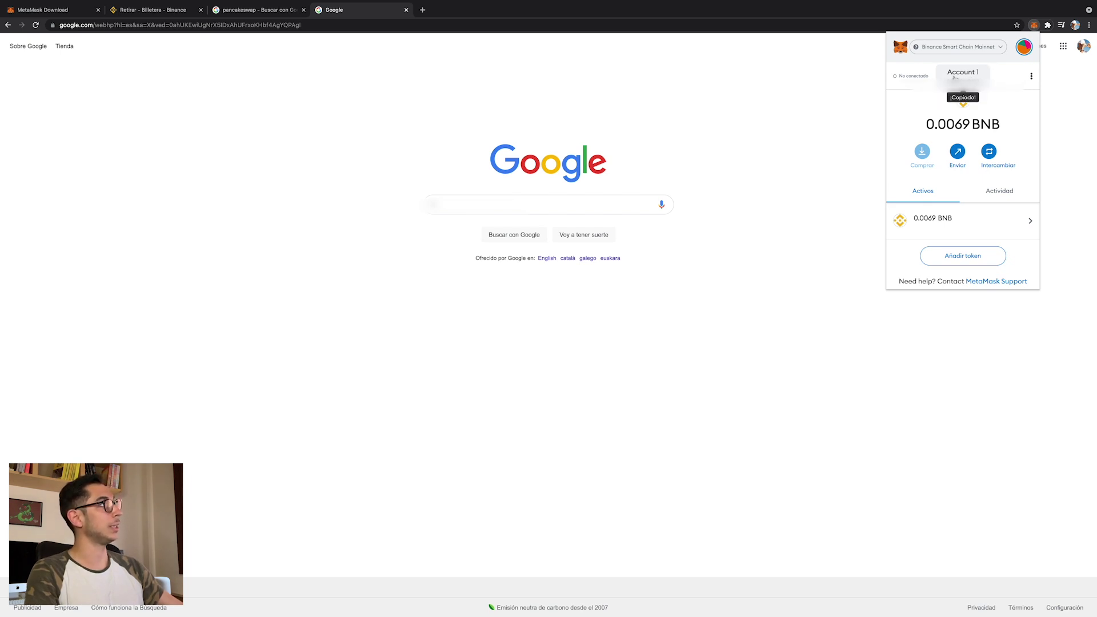
left_click(161, 10)
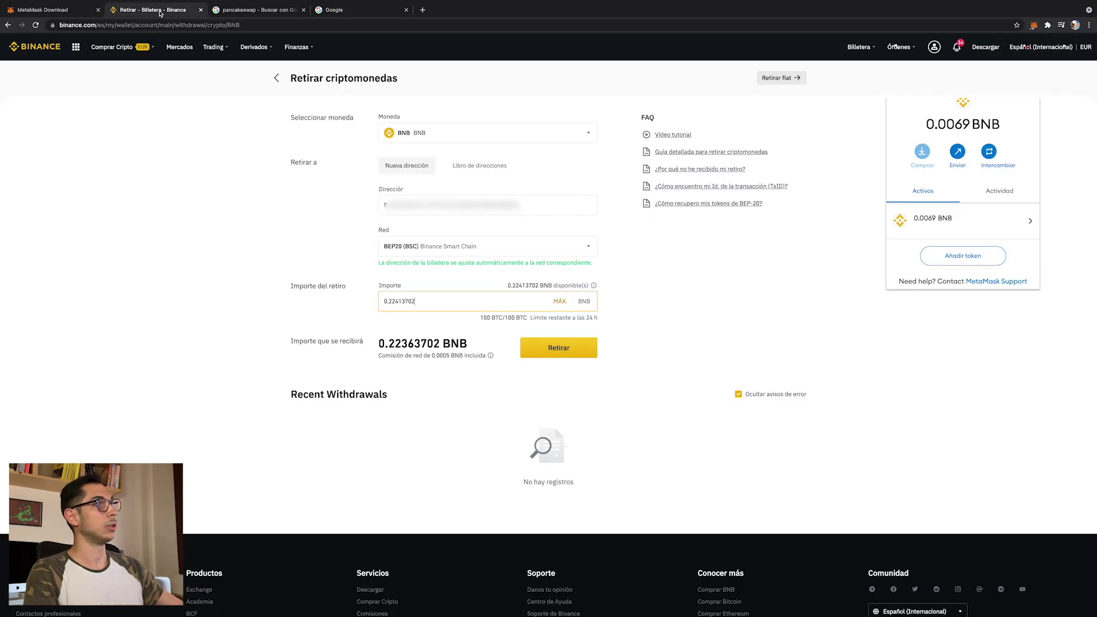
double_click(498, 216)
key("ctrl+v")
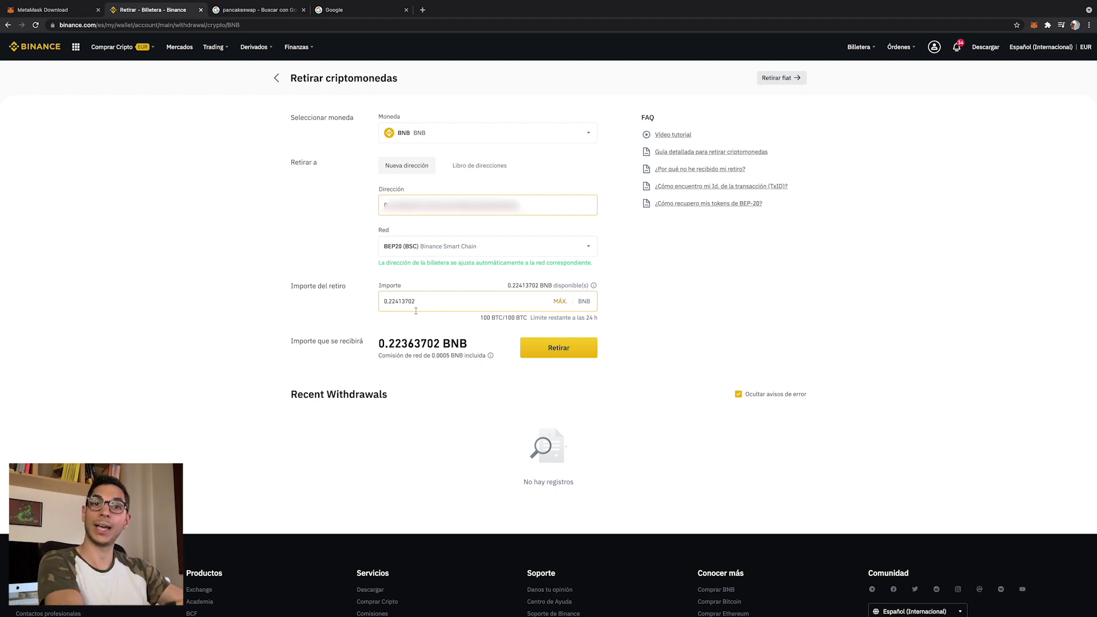
Open the PancakeSwap home page from the Google search results and dismiss the translation offer
key("ctrl+Tab")
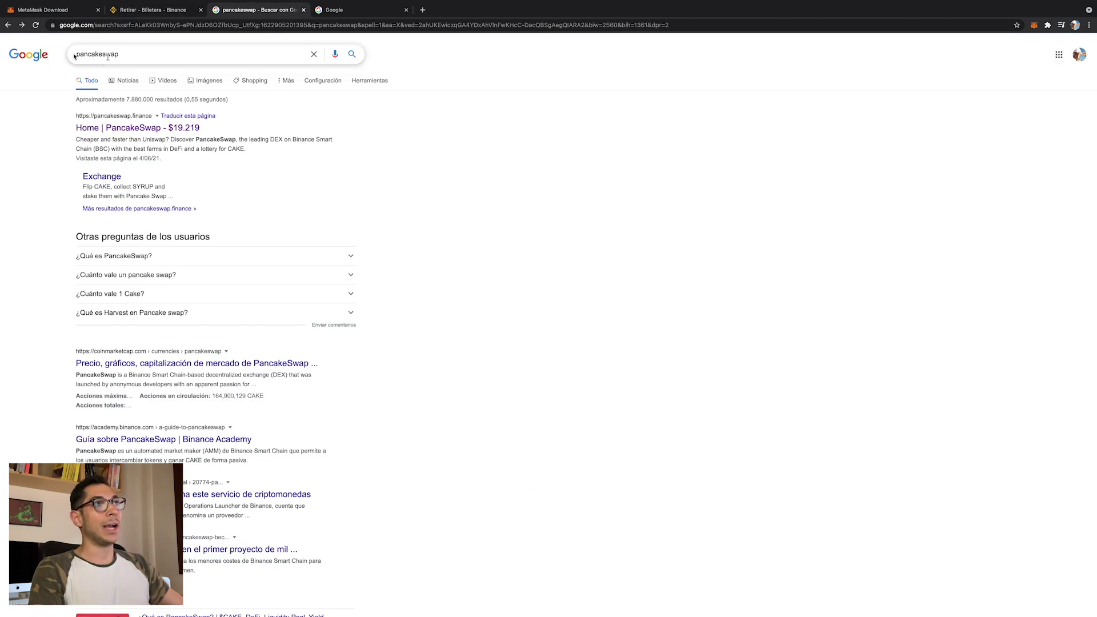
left_click(114, 130)
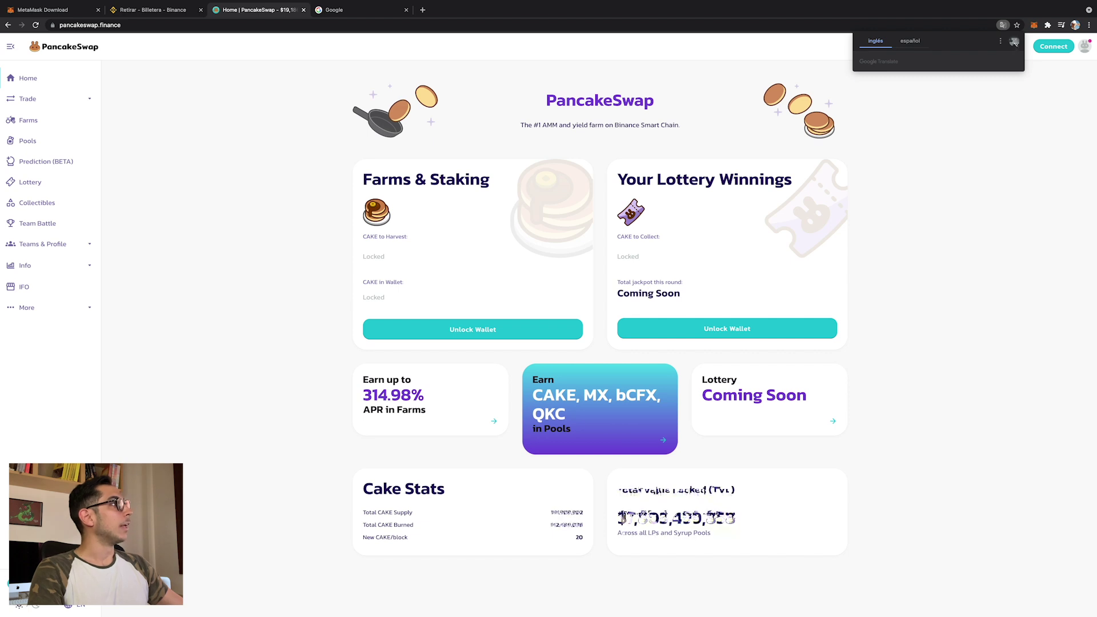
left_click(1015, 42)
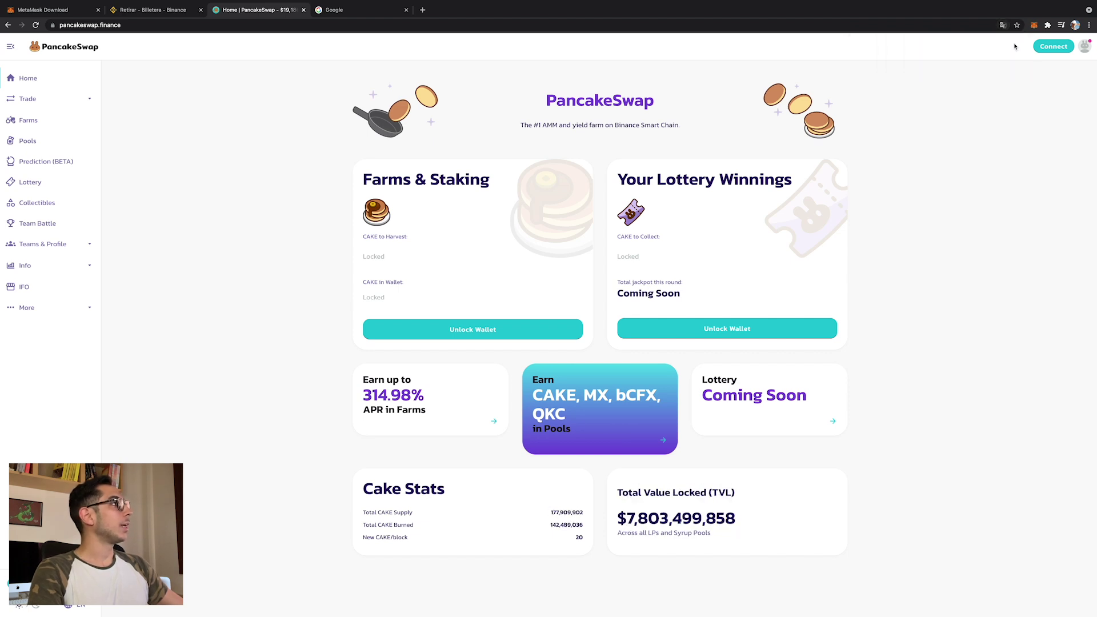
Connect the MetaMask wallet to PancakeSwap using Account 1
left_click(1046, 51)
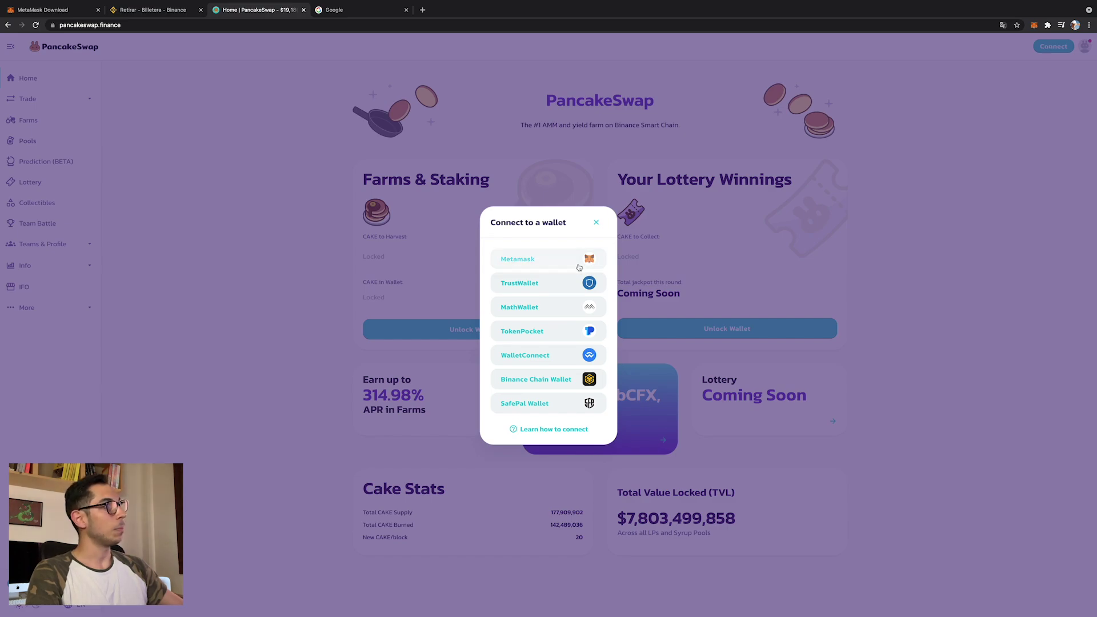
left_click(578, 267)
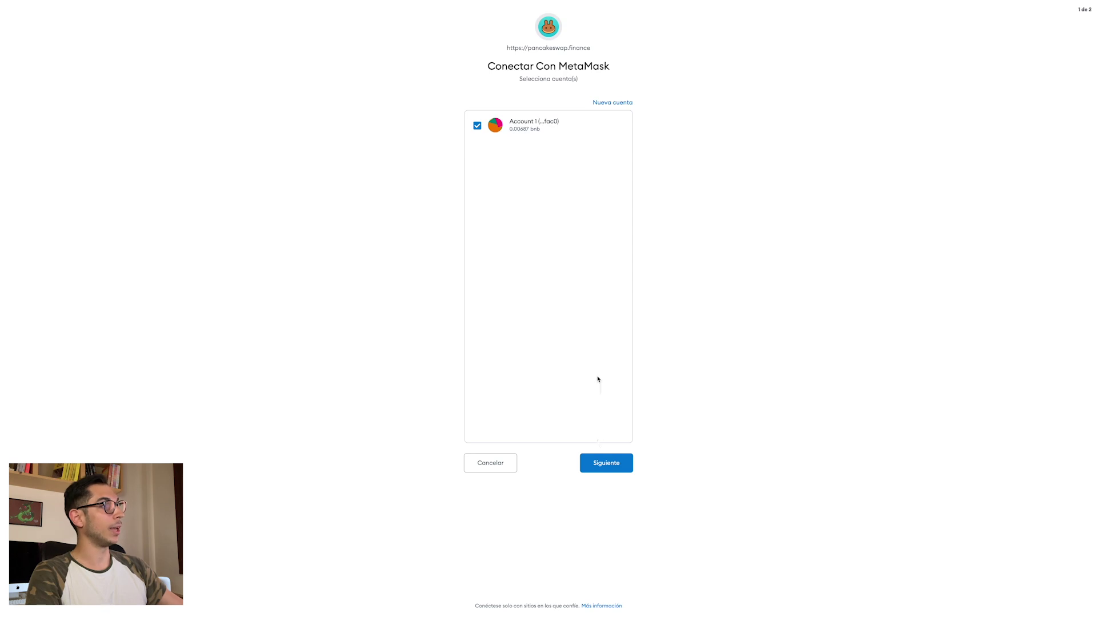
left_click(599, 461)
left_click(1058, 138)
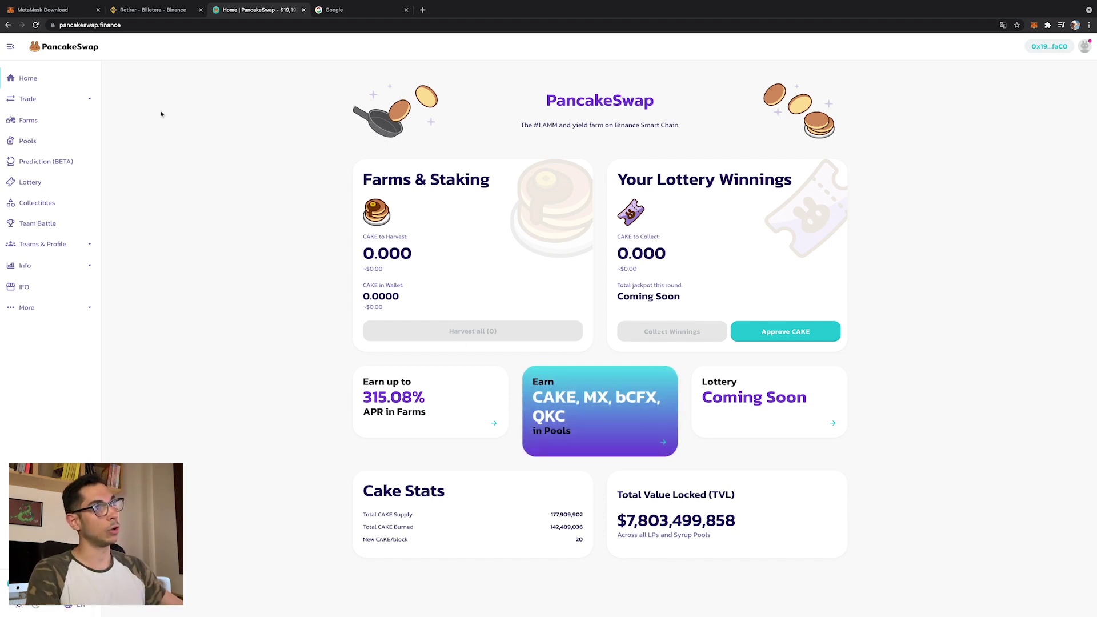
Open the token exchange page and look through the tokens selectable as the source currency
left_click(75, 107)
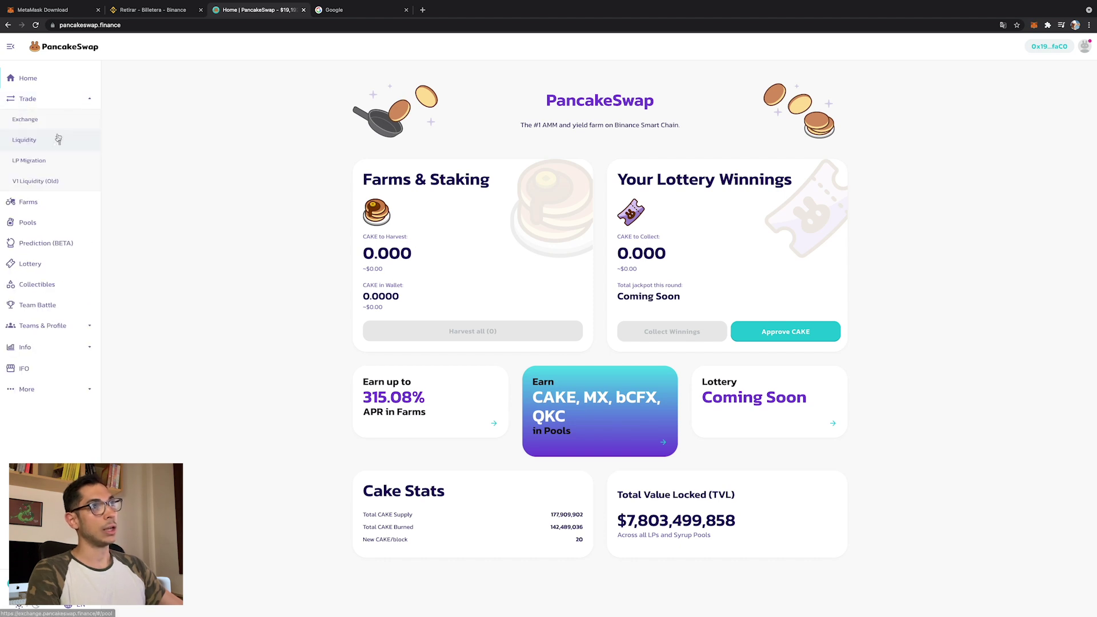
left_click(57, 125)
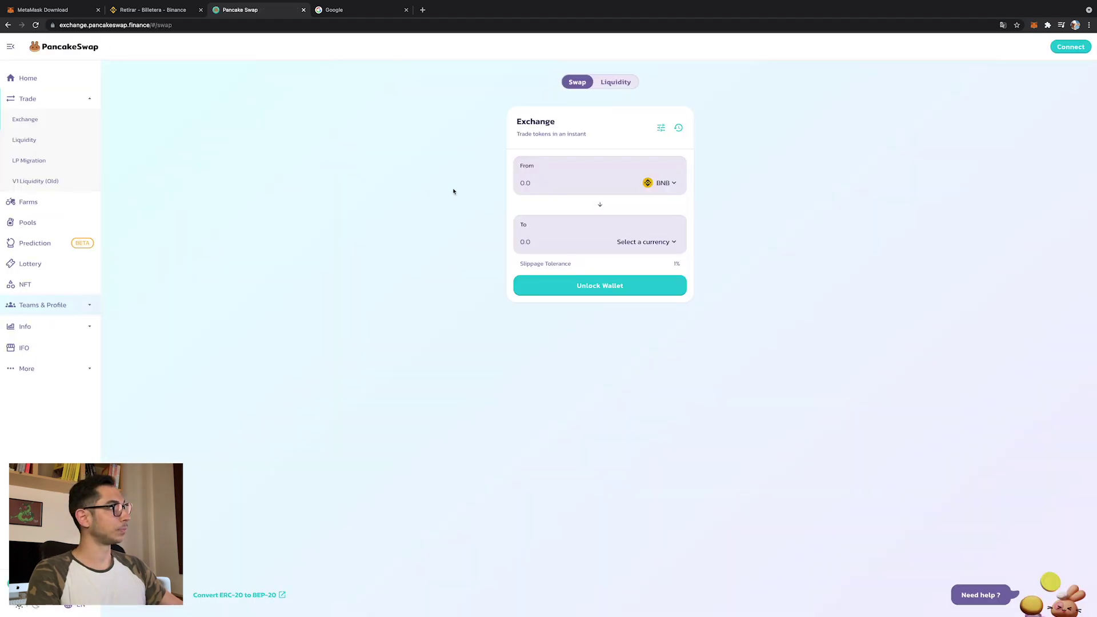
left_click(665, 189)
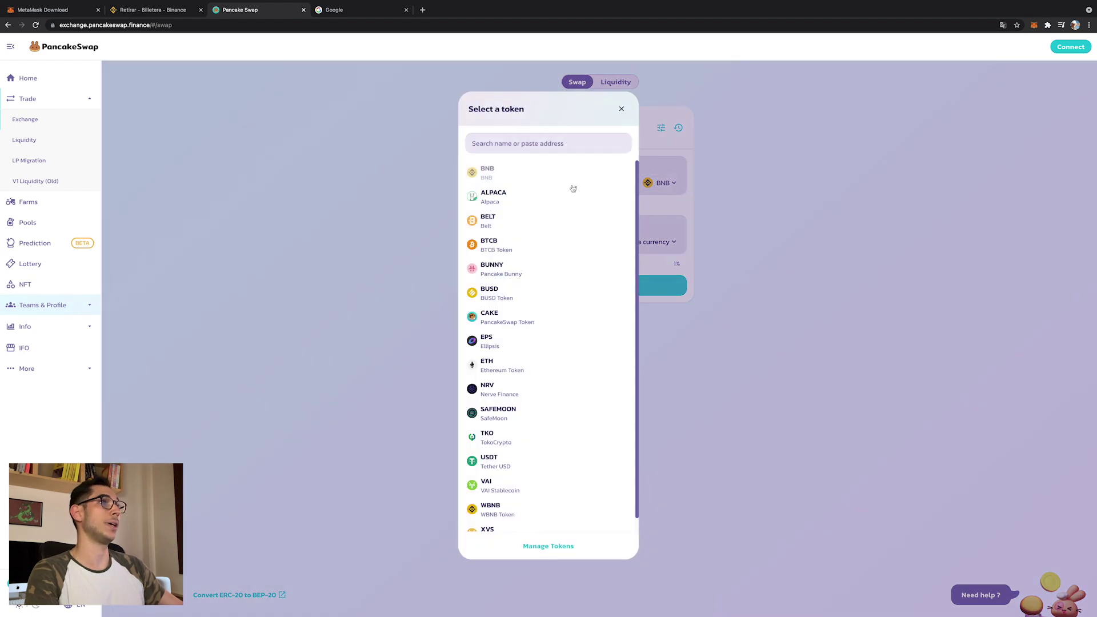
left_click(622, 109)
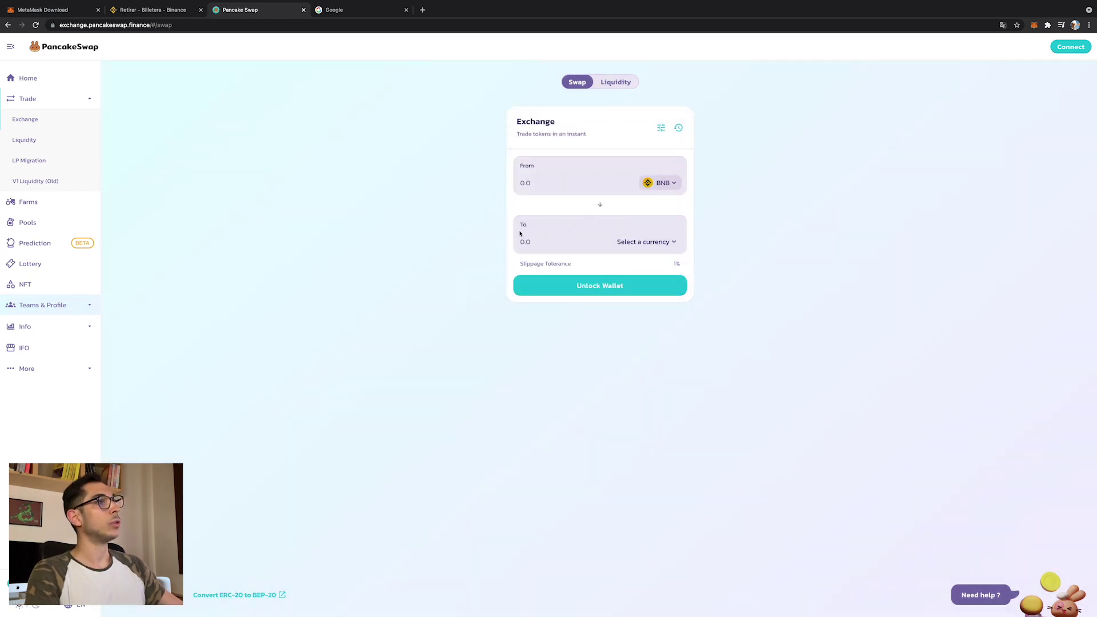
left_click(658, 248)
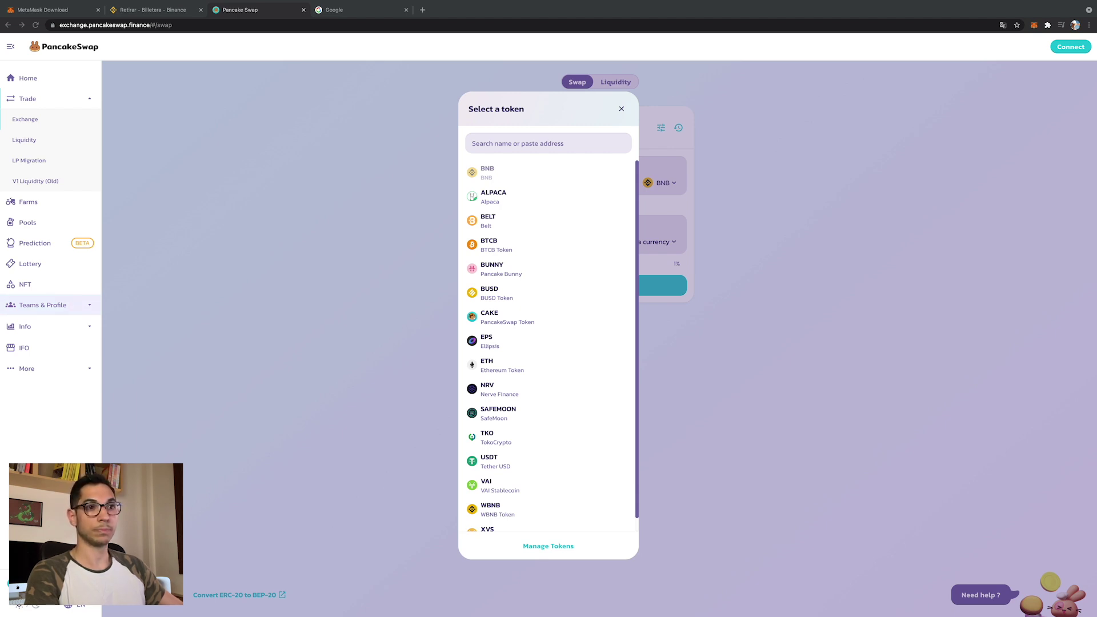
left_click(499, 143)
key("super+v")
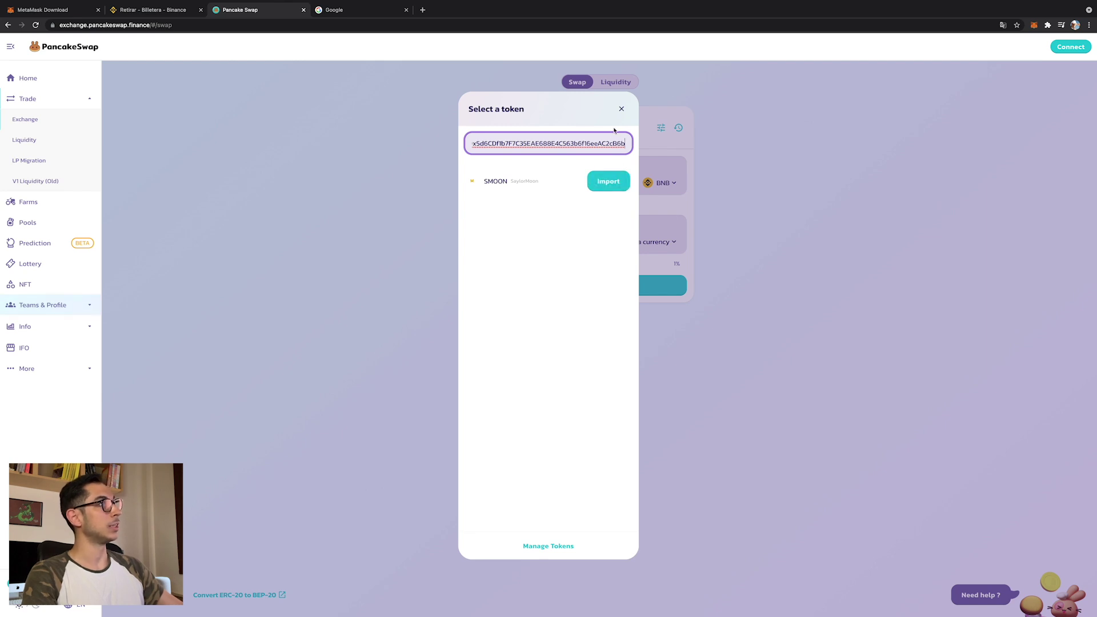
left_click(622, 109)
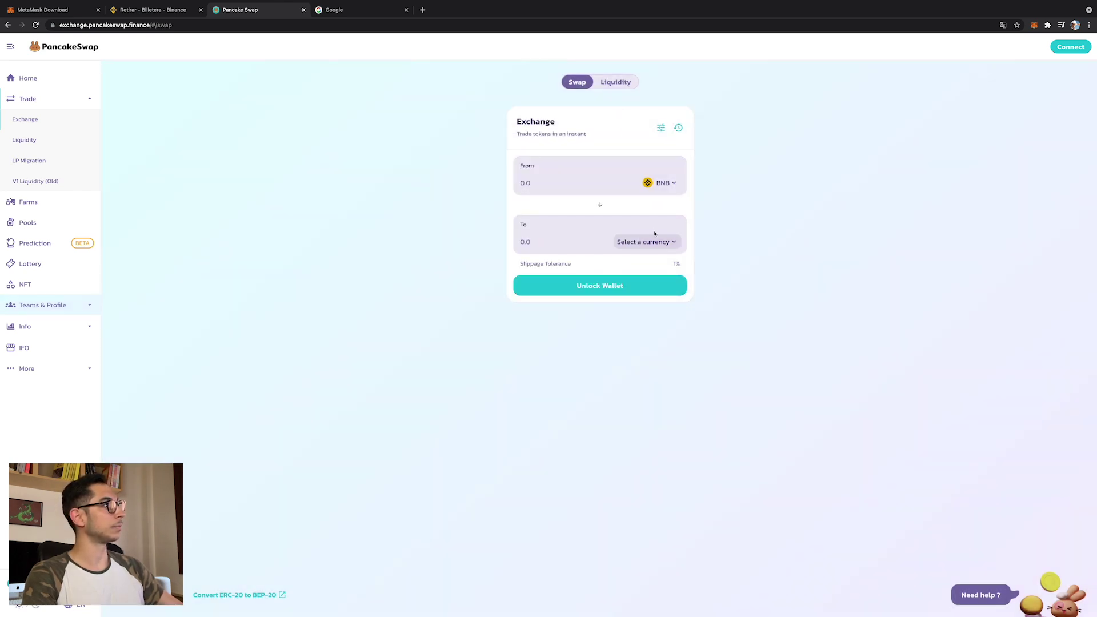
Browse the tokens selectable as the destination currency and search for SMOON by pasting its contract address
left_click(655, 243)
scroll(551, 262, "down", 1)
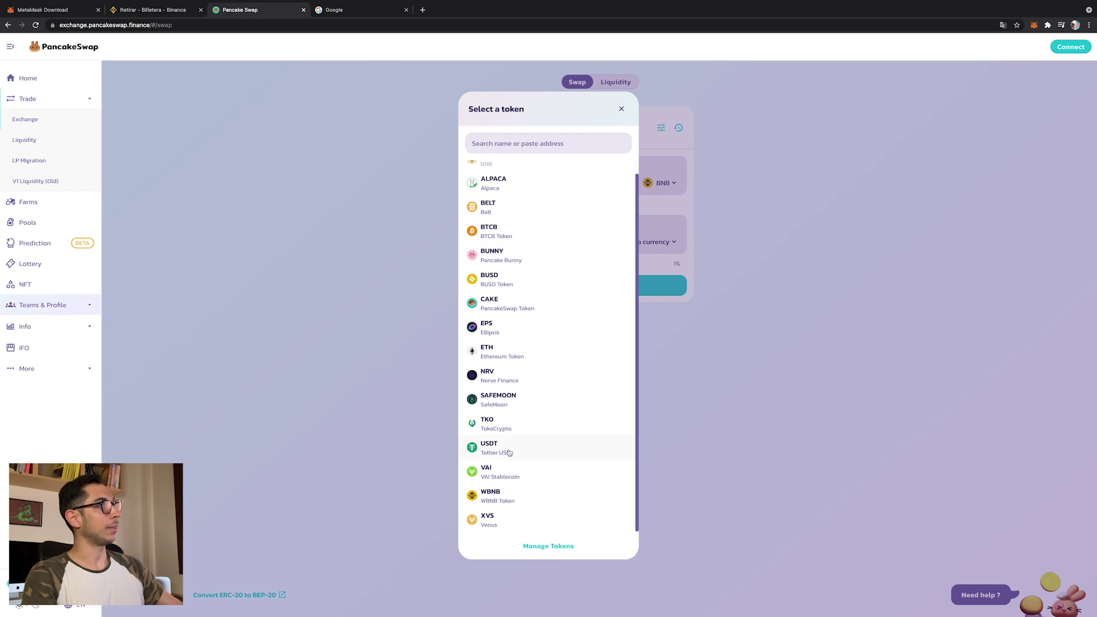
scroll(495, 483, "up", 1)
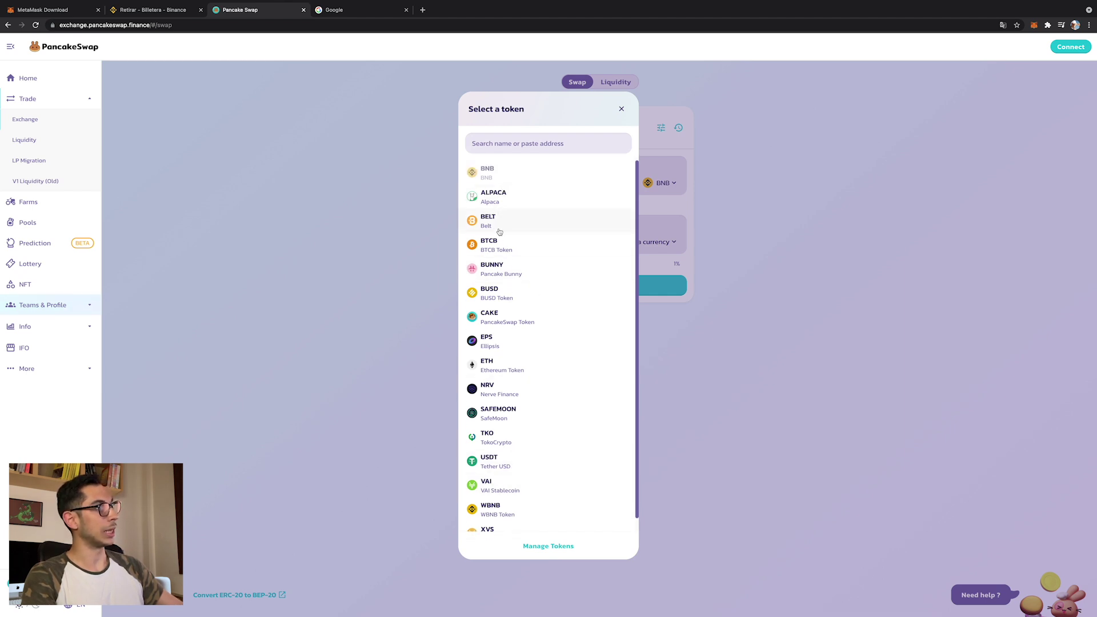
scroll(490, 478, "down", 1)
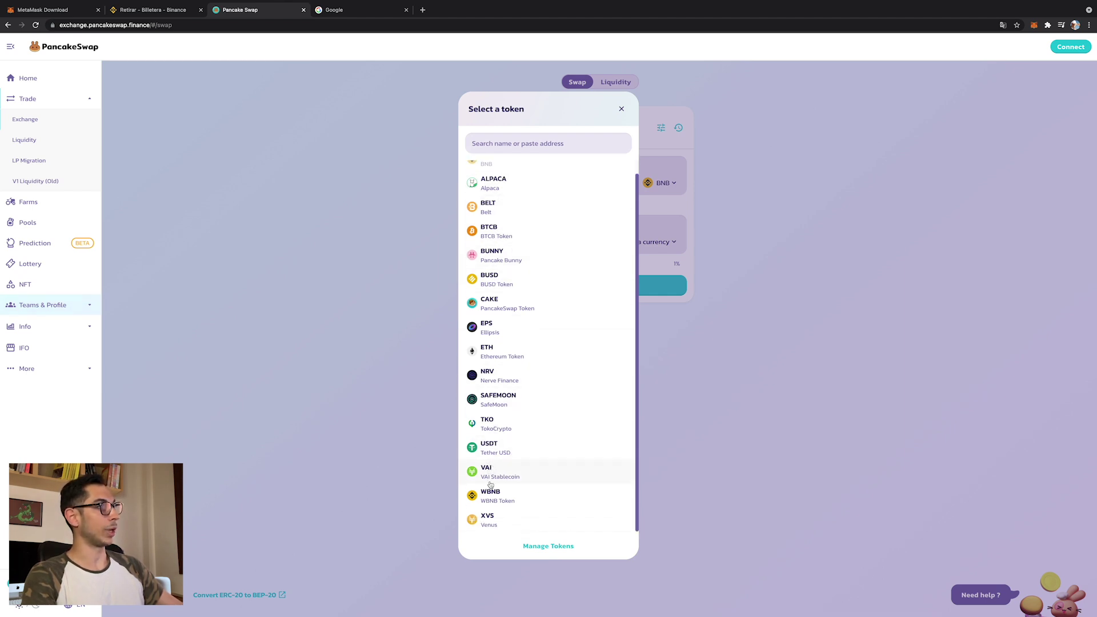
scroll(499, 309, "up", 1)
left_click(539, 145)
key("super+v")
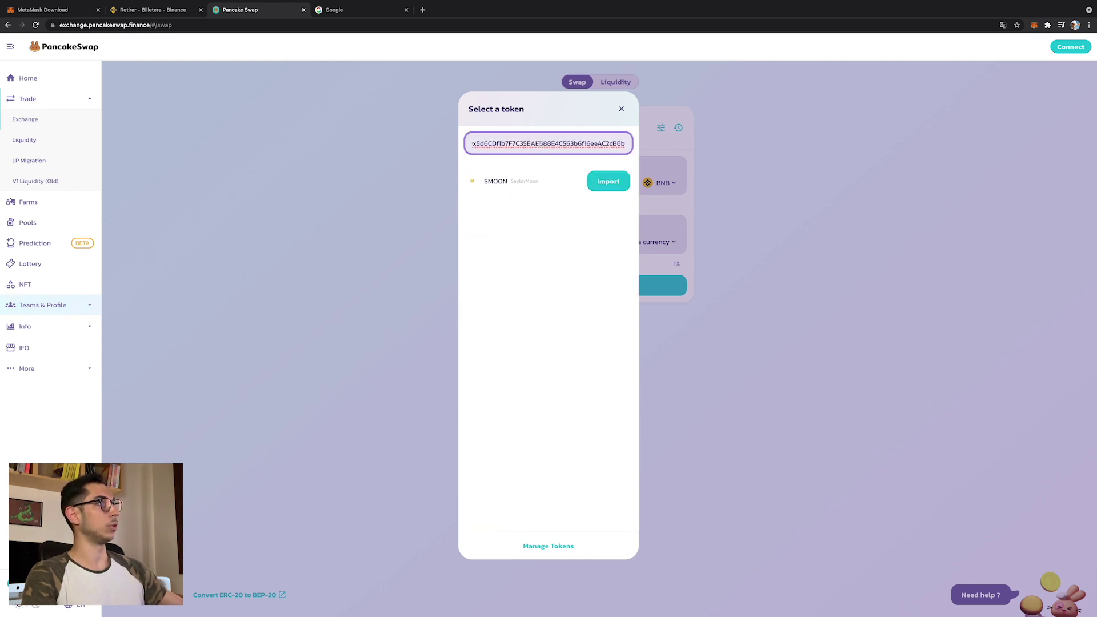
Import the SMOON (SaylorMoon) token as the destination currency, acknowledging the unknown-source risk
left_click(608, 181)
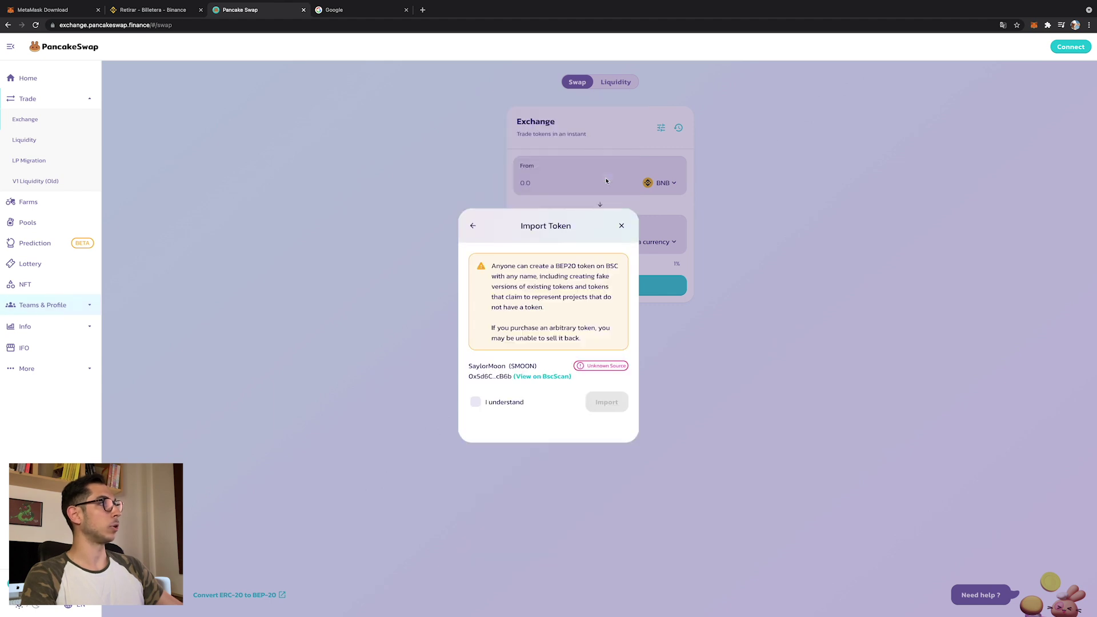
left_click(476, 402)
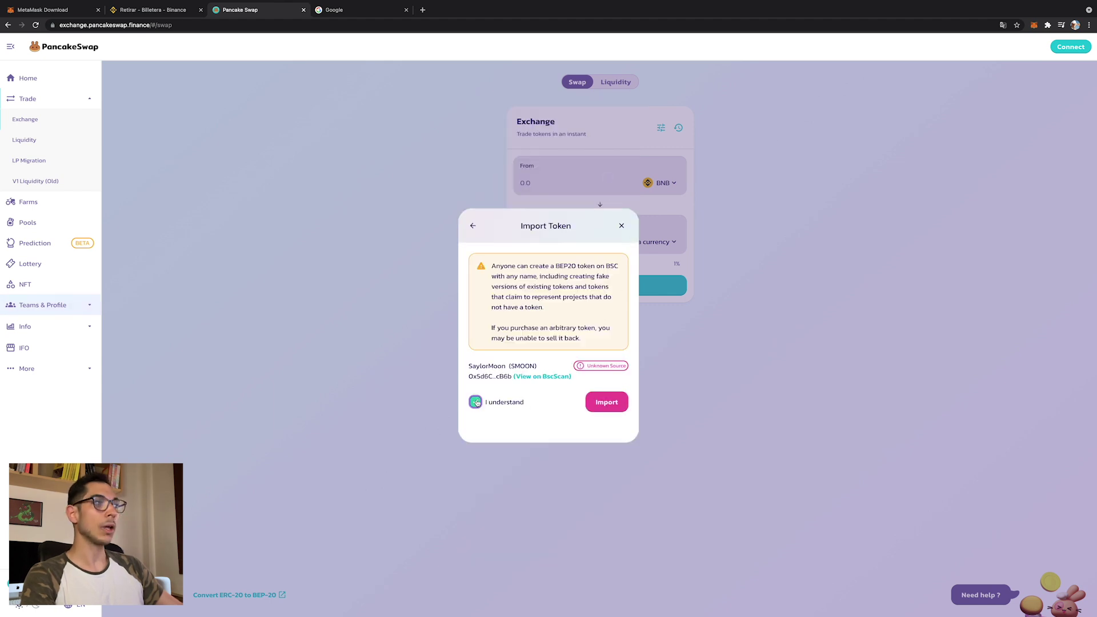
left_click(610, 403)
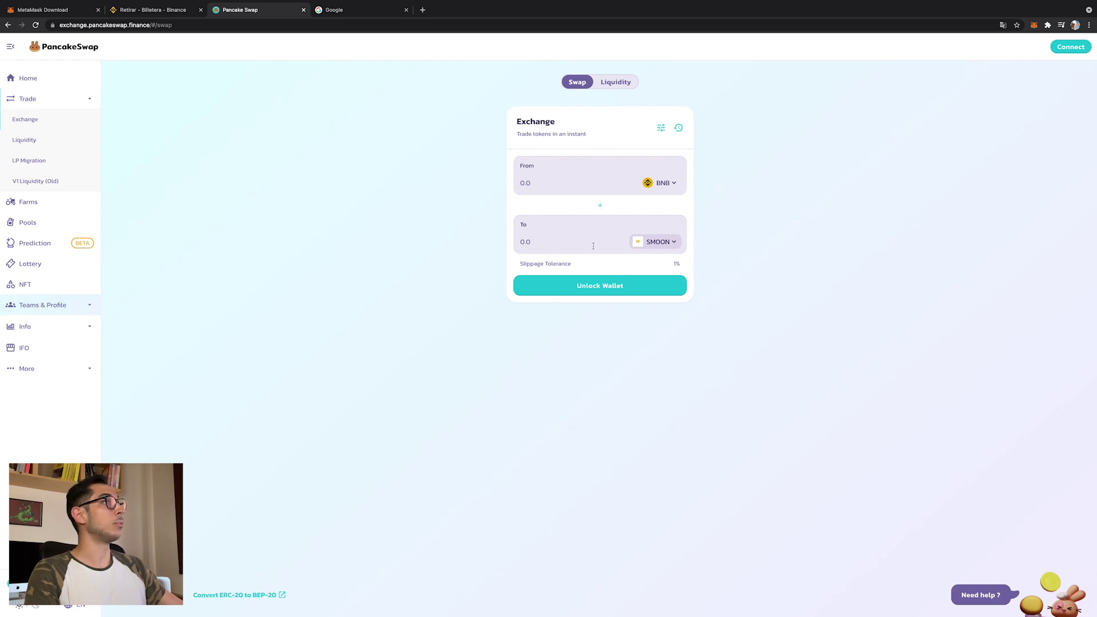
Unlock the wallet for the exchange site by connecting MetaMask's Account 1 and granting the address permission
left_click(541, 183)
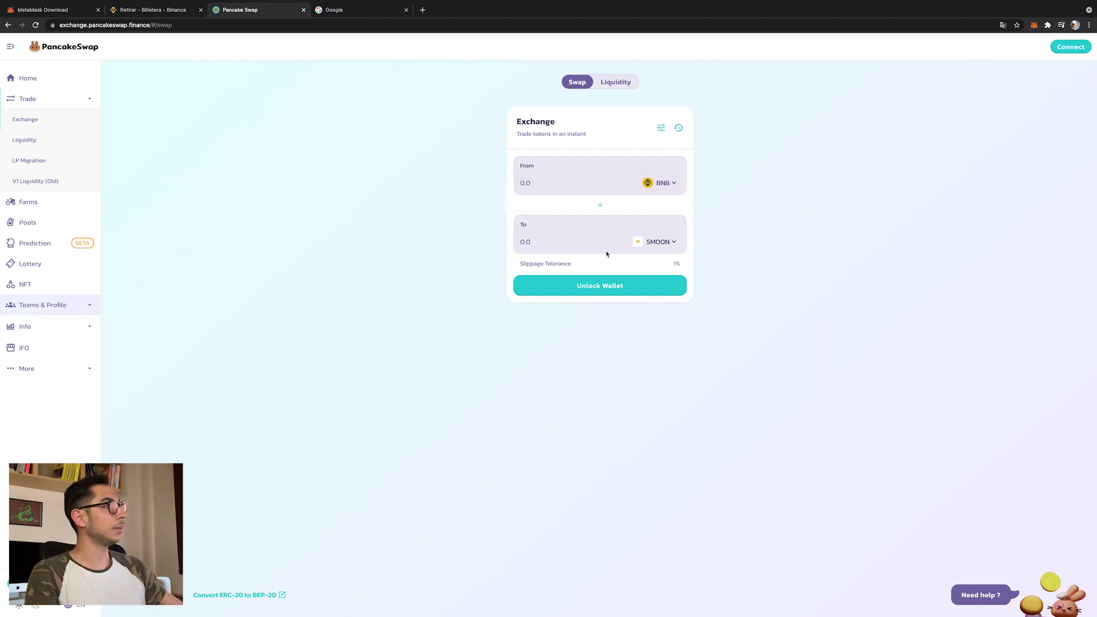
left_click(574, 289)
left_click(532, 263)
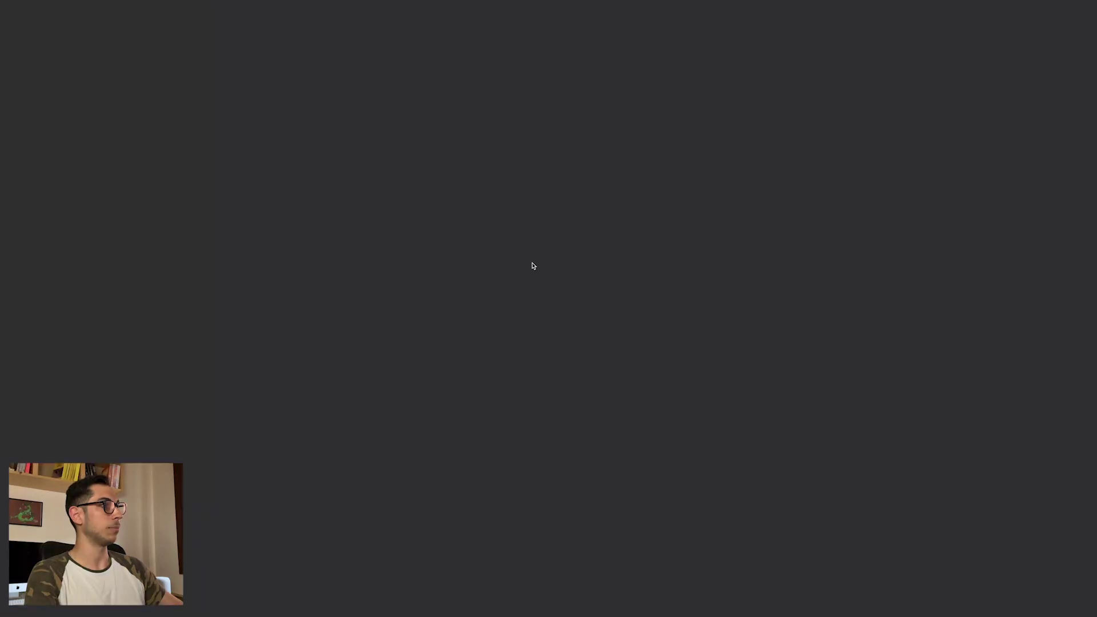
left_click(606, 463)
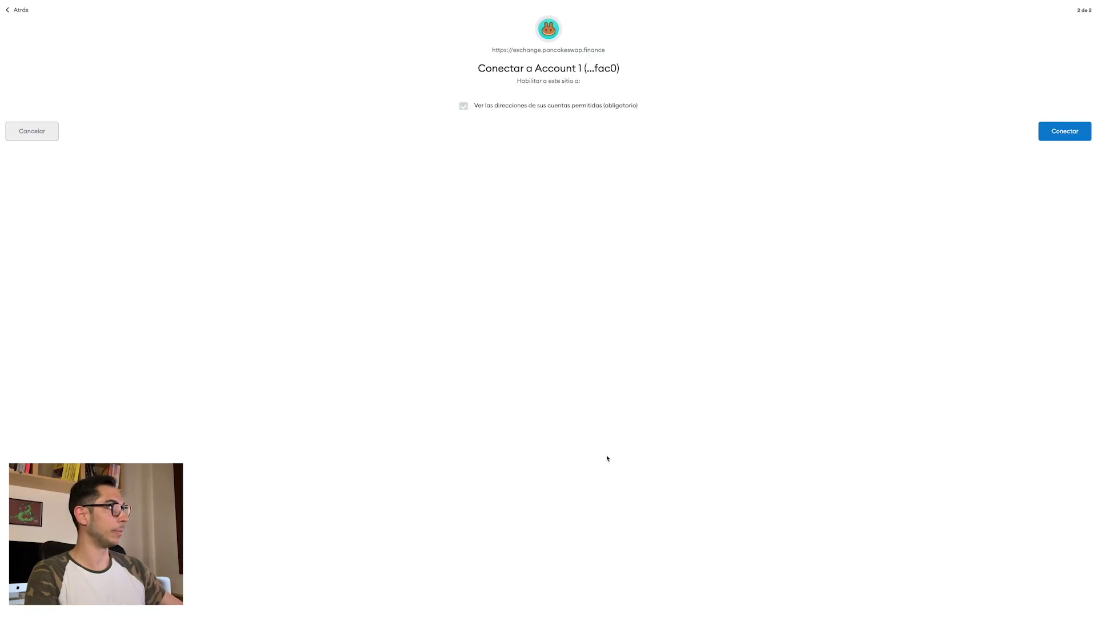
left_click(1042, 138)
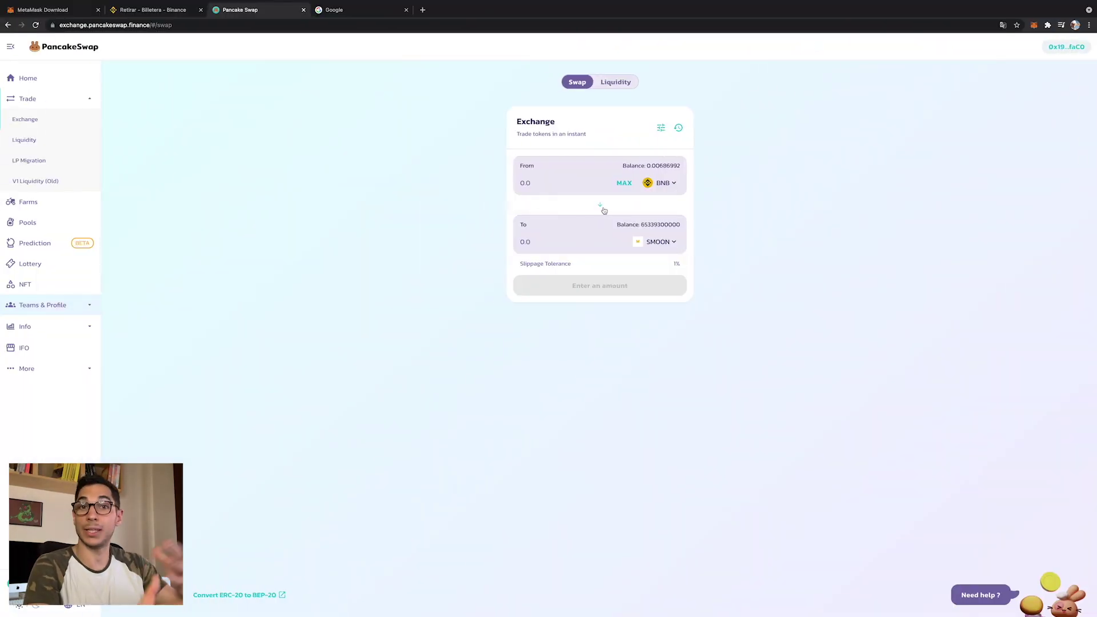
Set the amount to swap from to 0.006 BNB and review the slippage tolerance in the transaction settings
left_click(623, 184)
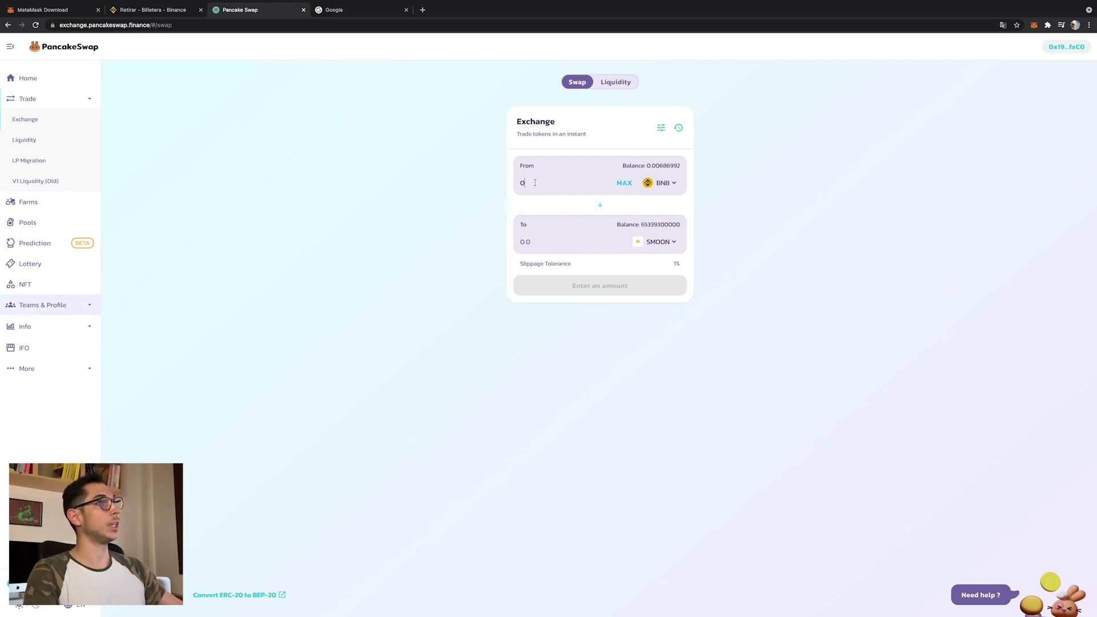
left_click(583, 185)
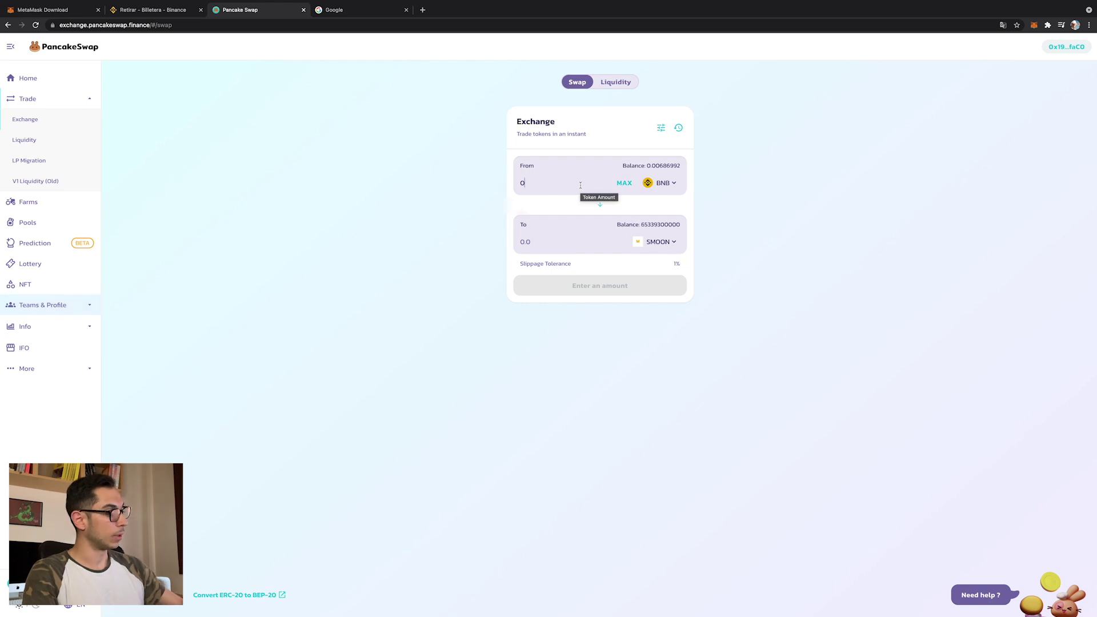
type(".006")
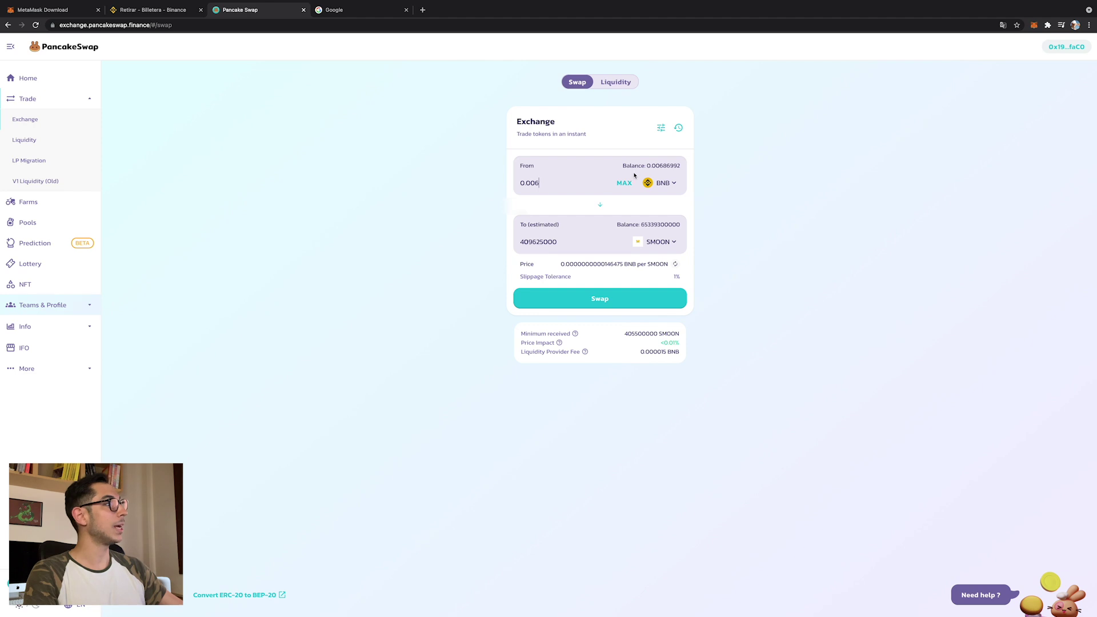
left_click(662, 127)
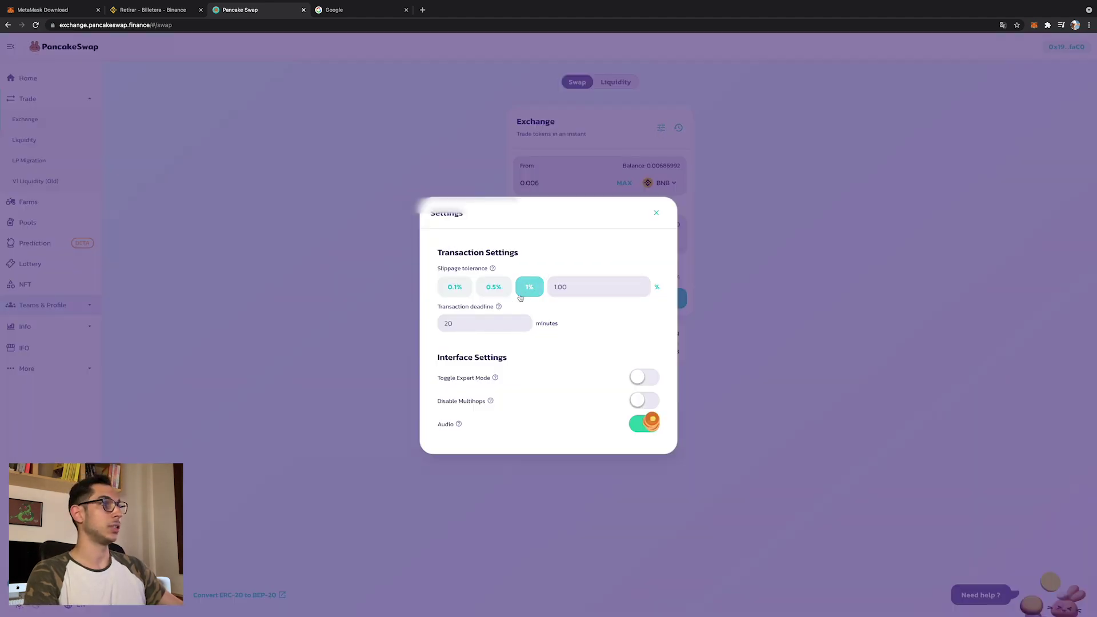
left_click(657, 214)
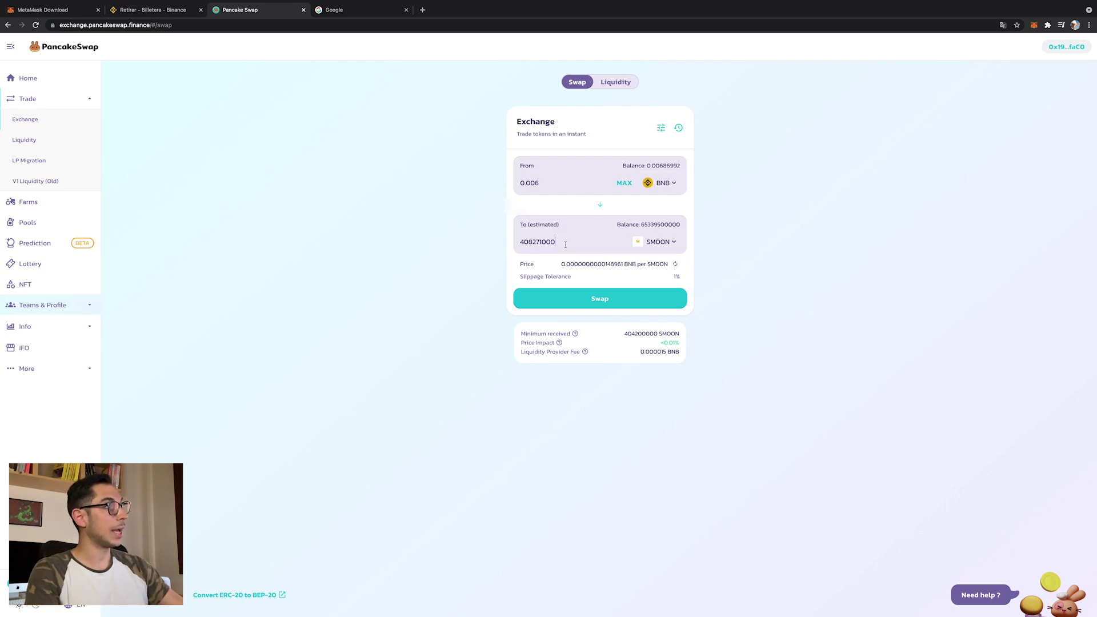
Add three zero decimals to the SMOON amount to receive, making it 408271000.000
type(".")
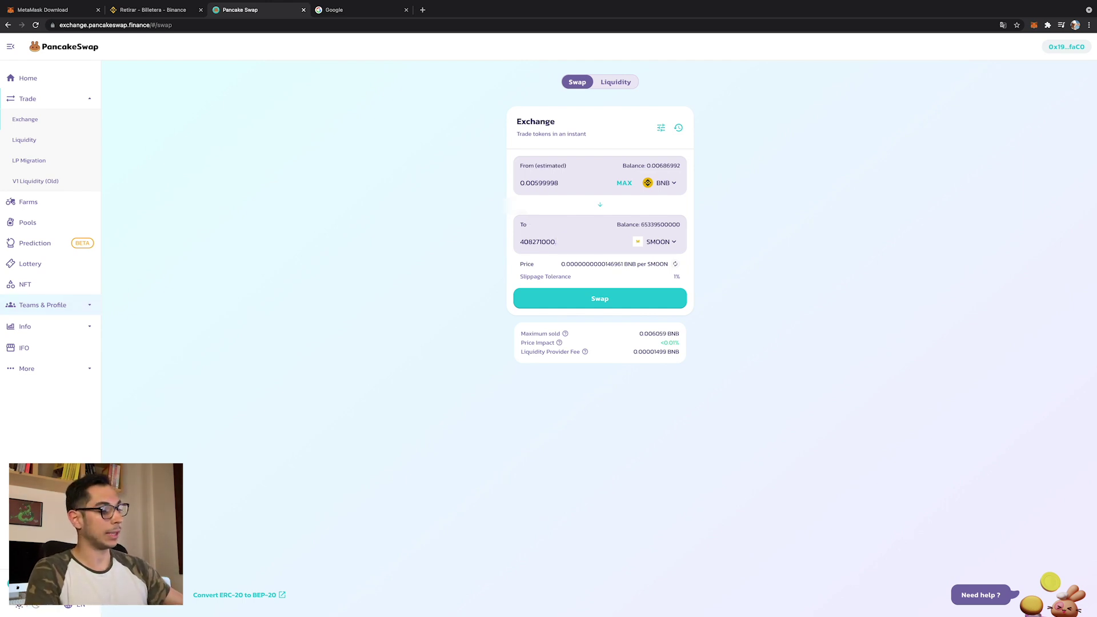
type("000")
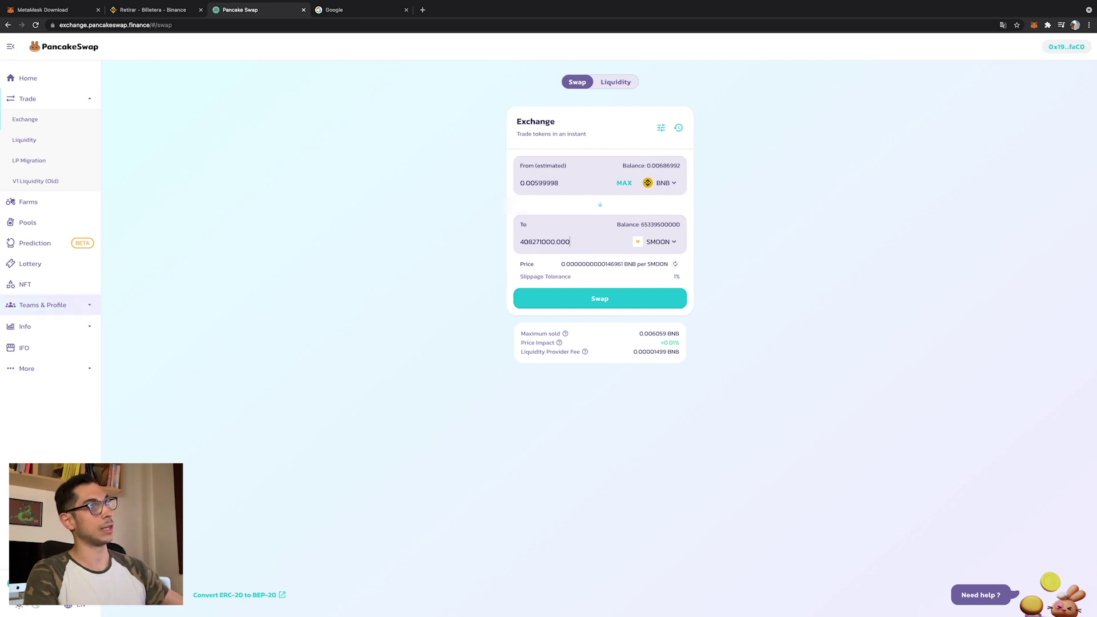